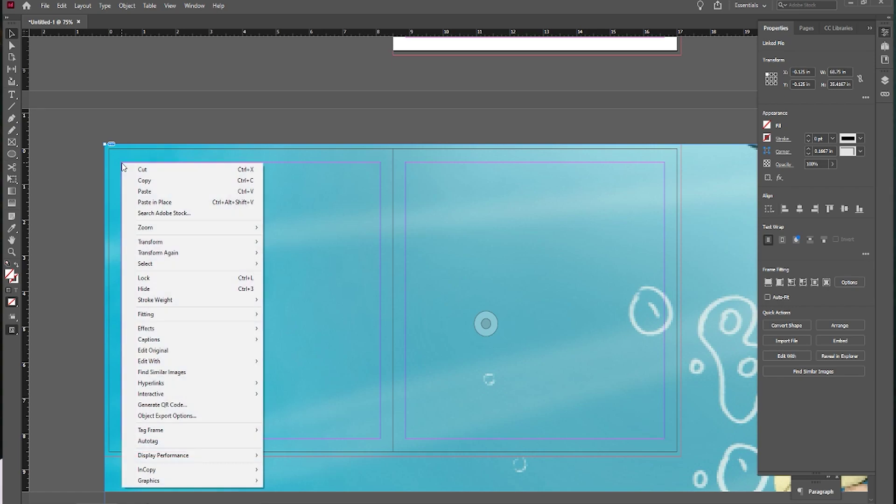
Step: Scale the underwater illustration to 25.2% after trying 24%, 26% and 25%, then deselect it
{"action": "mouse_move", "coordinate": [161, 242]}
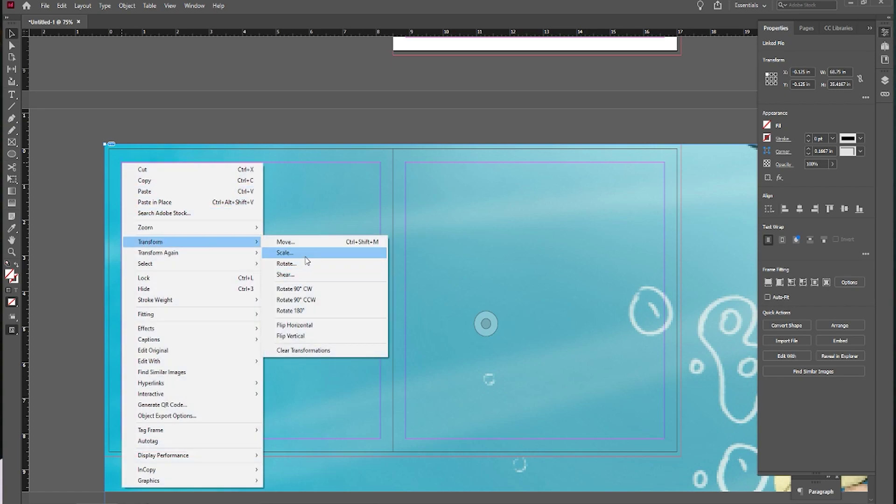
{"action": "left_click", "coordinate": [306, 255]}
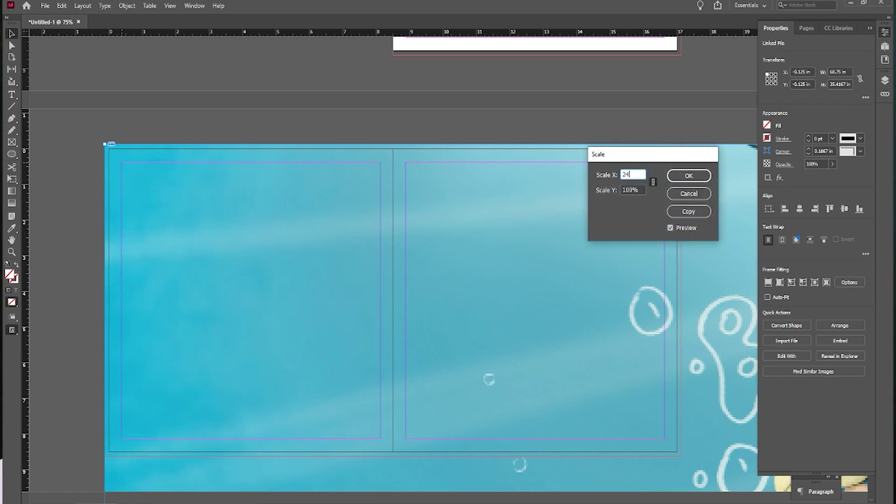
{"action": "left_click", "coordinate": [639, 190]}
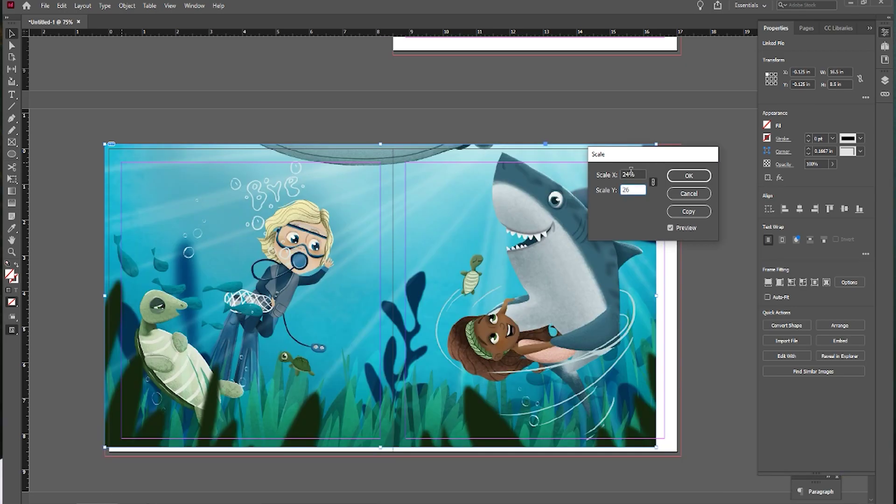
{"action": "type", "text": "26"}
{"action": "left_click", "coordinate": [638, 173]}
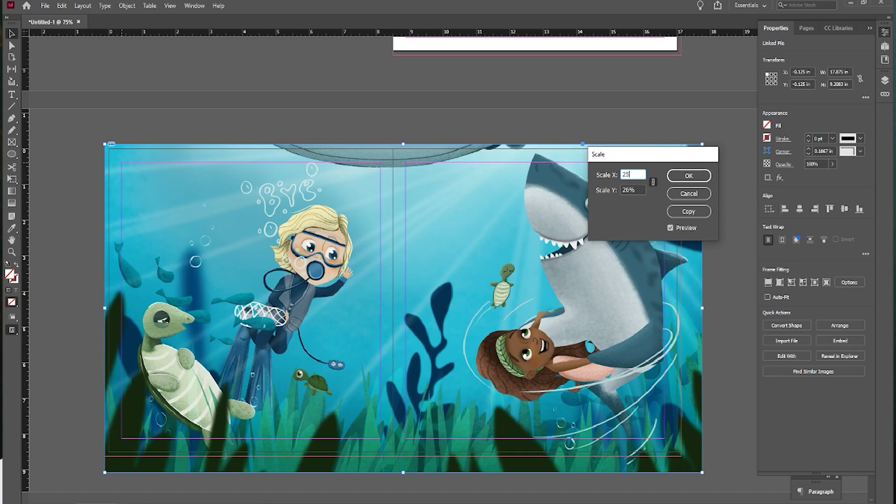
{"action": "left_click", "coordinate": [638, 189]}
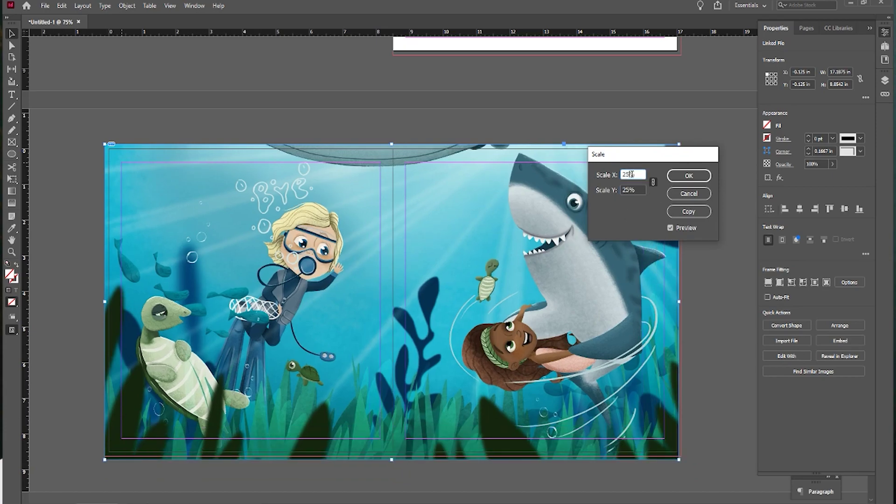
{"action": "left_click", "coordinate": [632, 189]}
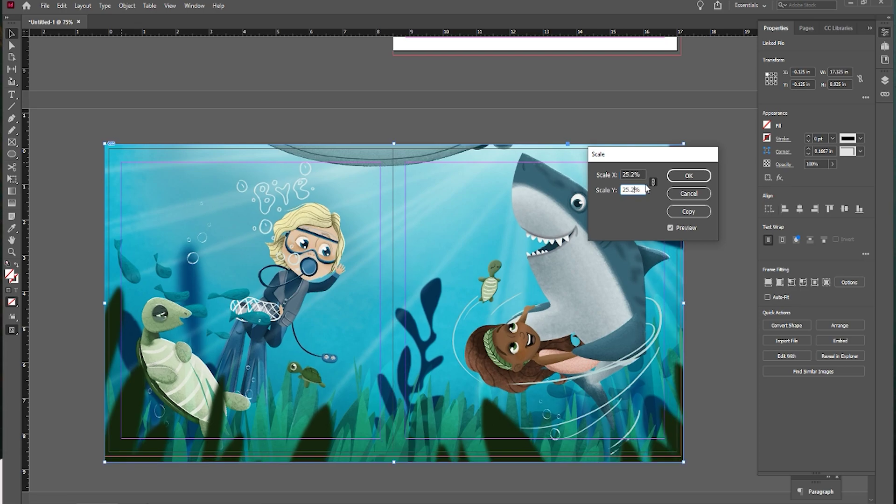
{"action": "left_click", "coordinate": [689, 176]}
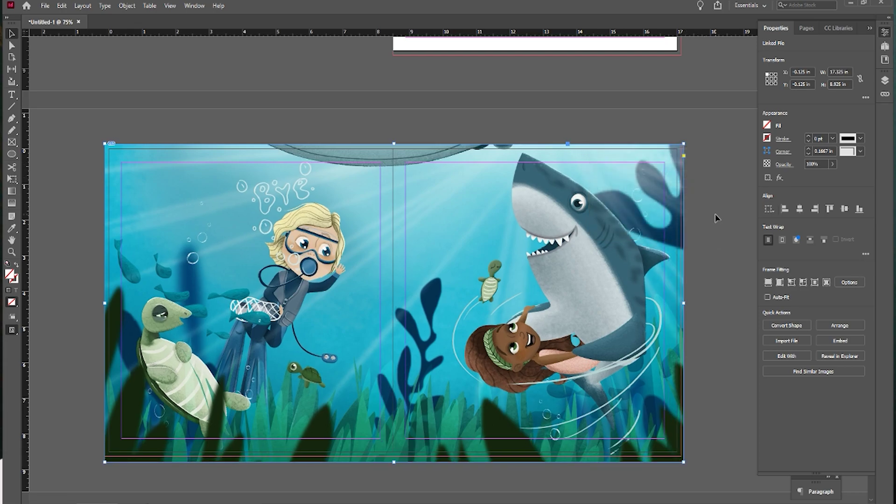
{"action": "left_click", "coordinate": [718, 218]}
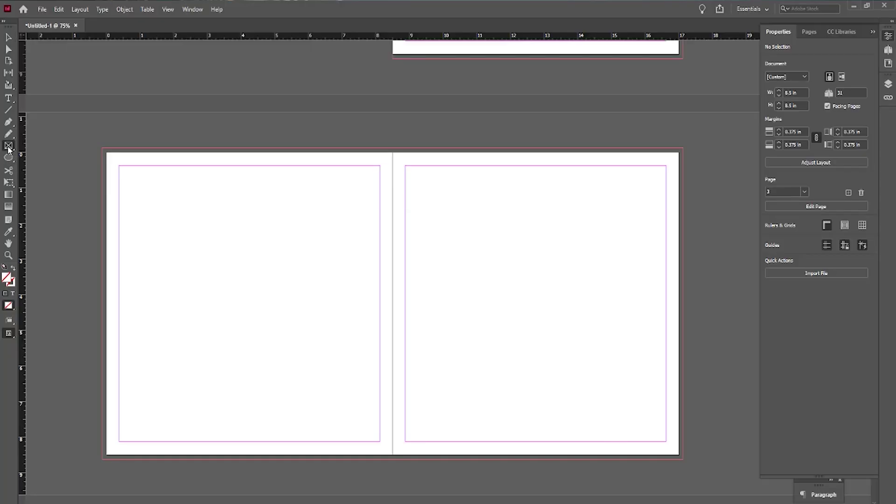
Step: Draw a 17.25 × 8.75 in frame across both pages and bleed, then bring up the save the sharks folder
{"action": "left_click_drag", "start_coordinate": [102, 149], "coordinate": [683, 462]}
{"action": "left_click_drag", "start_coordinate": [684, 462], "coordinate": [683, 461]}
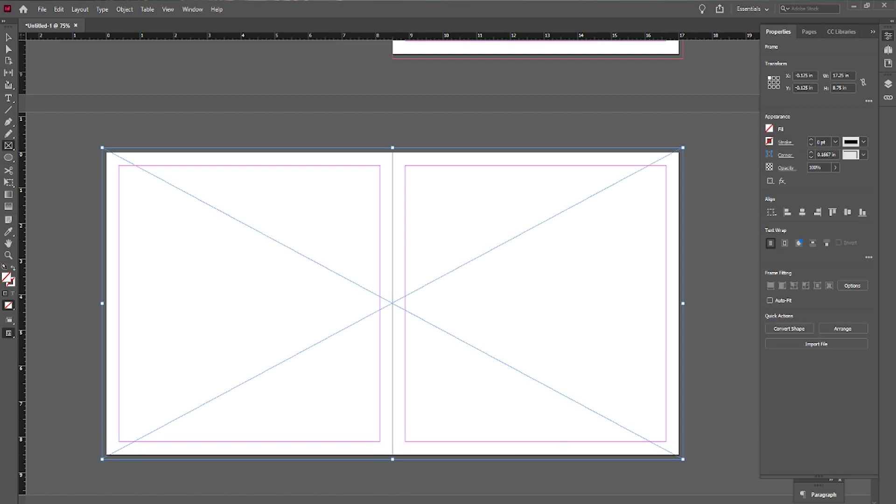
{"action": "left_click", "coordinate": [215, 474]}
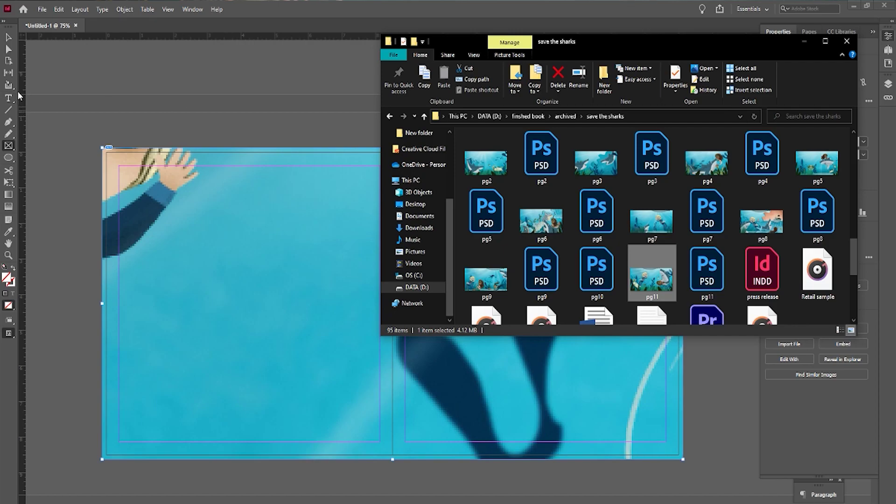
Step: Fill the spread-sized frame proportionally with the illustration, undoing a trial shift of the content
{"action": "left_click", "coordinate": [11, 44]}
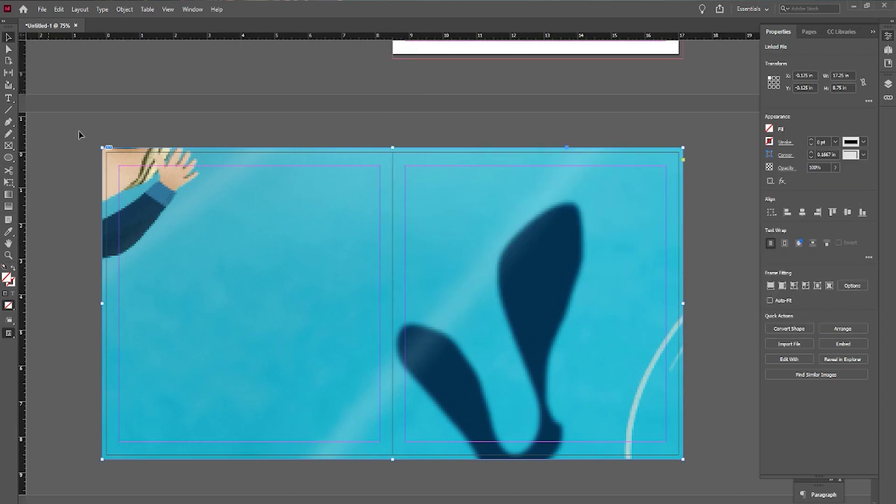
{"action": "right_click", "coordinate": [265, 219]}
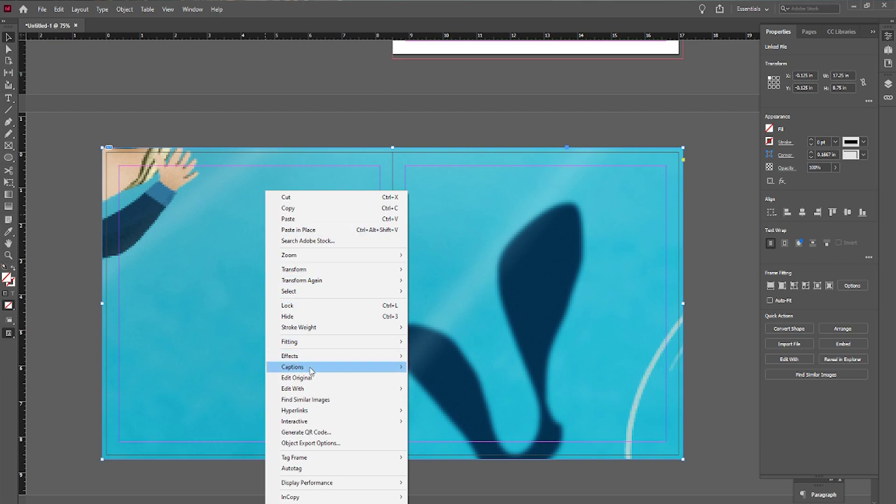
{"action": "mouse_move", "coordinate": [306, 346]}
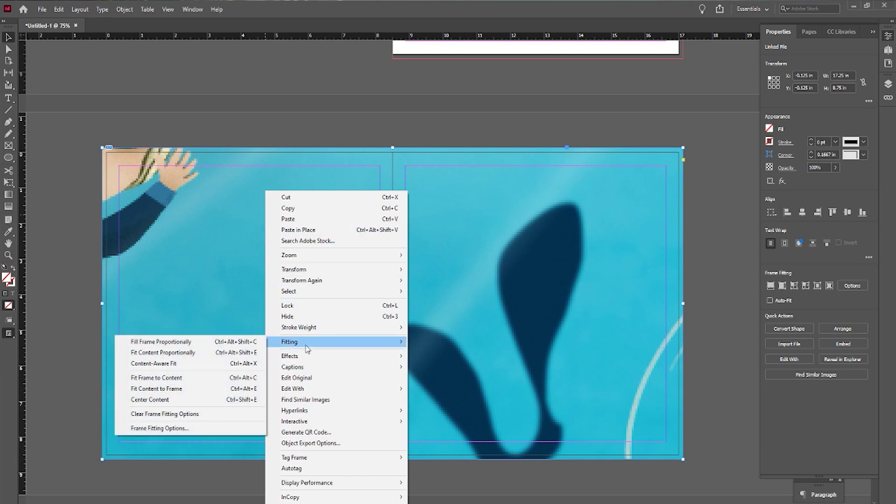
{"action": "left_click", "coordinate": [230, 349]}
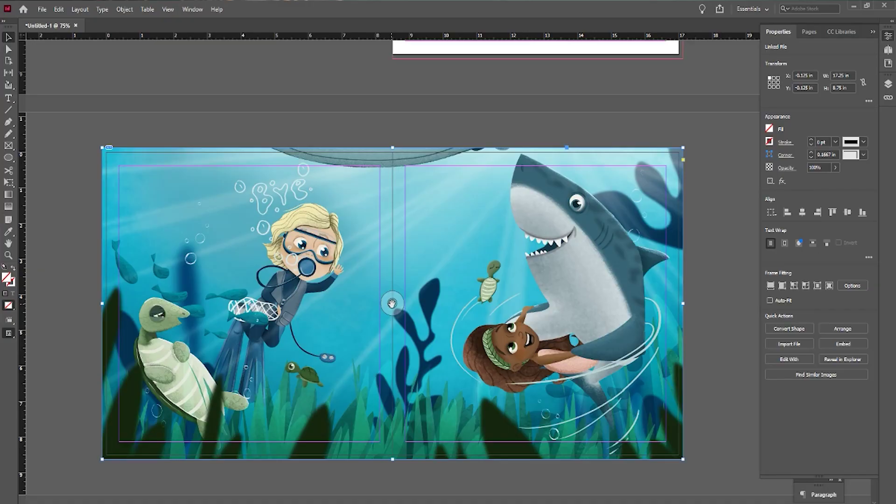
{"action": "left_click_drag", "start_coordinate": [392, 305], "coordinate": [334, 279]}
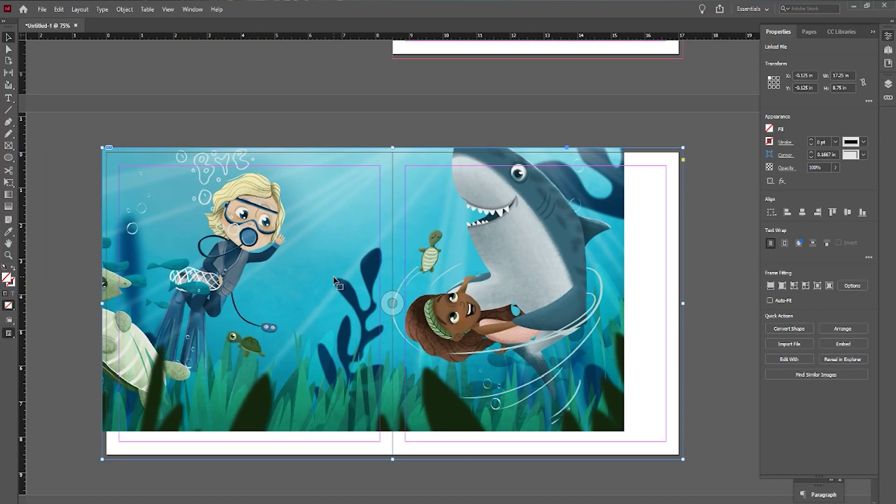
{"action": "left_click_drag", "start_coordinate": [390, 303], "coordinate": [588, 410]}
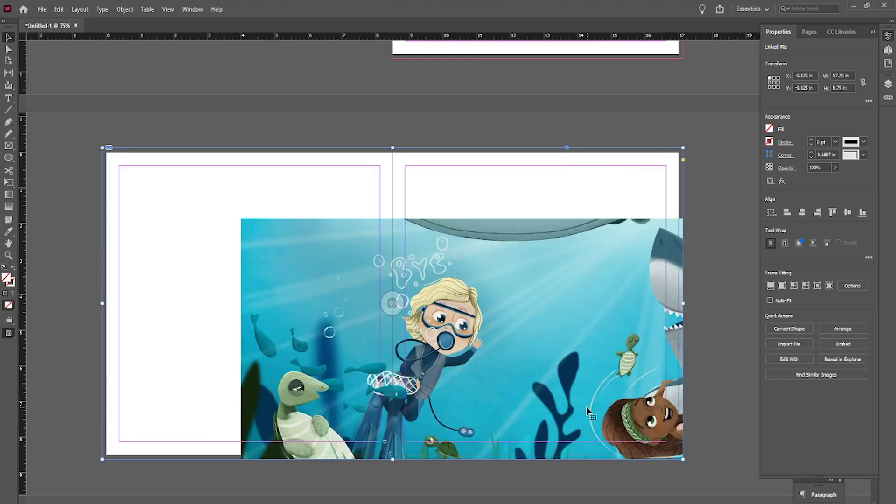
{"action": "key", "text": "ctrl+z"}
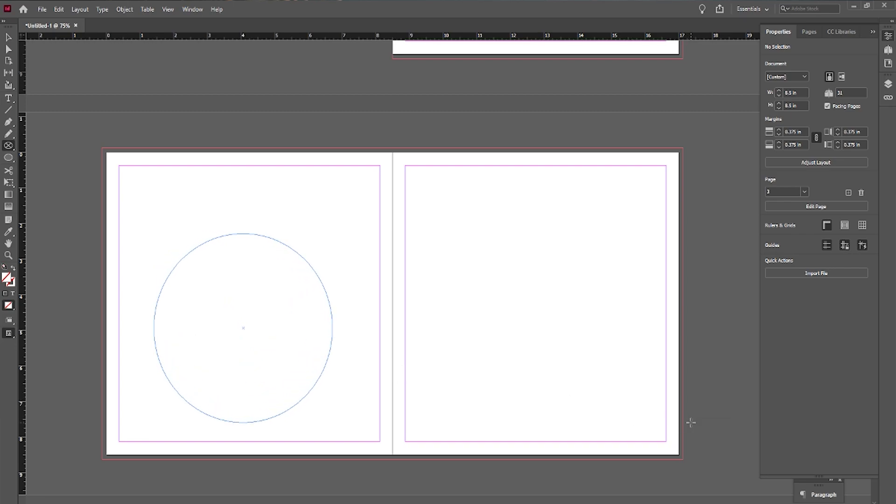
Step: Move the empty circular frame onto the right page
{"action": "left_click_drag", "start_coordinate": [293, 332], "coordinate": [534, 292]}
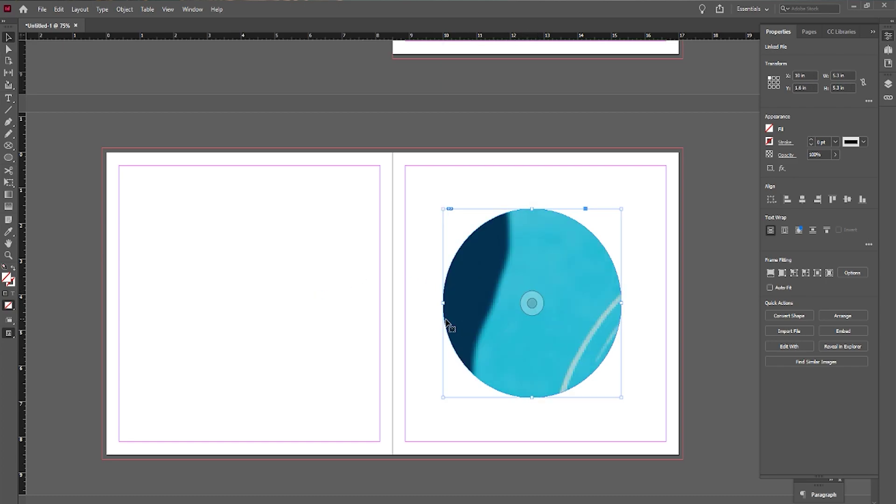
Step: Slide the picture around inside the circle to bring the turtle into view
{"action": "left_click_drag", "start_coordinate": [535, 301], "coordinate": [446, 322]}
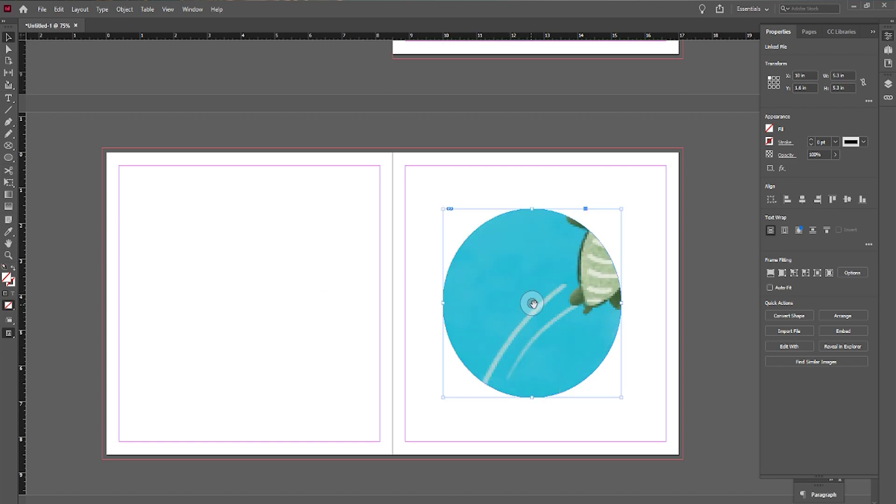
{"action": "left_click_drag", "start_coordinate": [533, 304], "coordinate": [523, 337]}
{"action": "mouse_move", "coordinate": [538, 298]}
{"action": "left_mouse_down"}
{"action": "mouse_move", "coordinate": [512, 313]}
{"action": "mouse_move", "coordinate": [511, 326]}
{"action": "mouse_move", "coordinate": [528, 301]}
{"action": "left_mouse_up"}
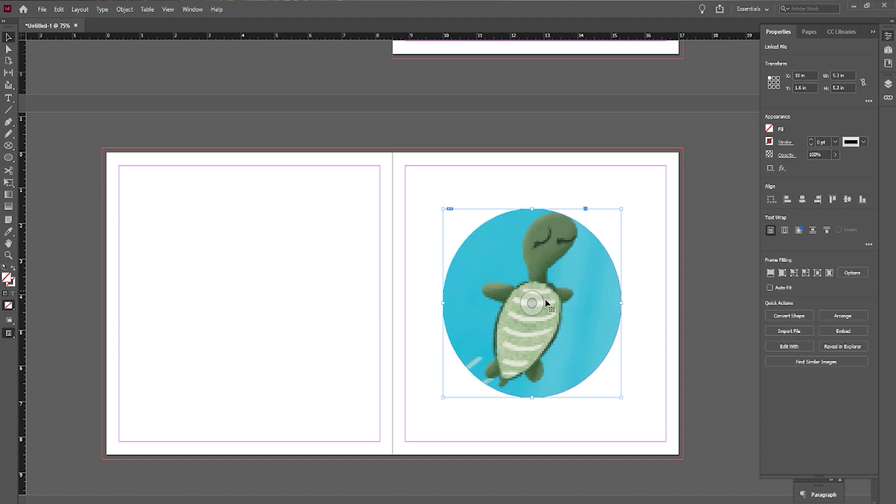
{"action": "left_click_drag", "start_coordinate": [538, 303], "coordinate": [538, 304]}
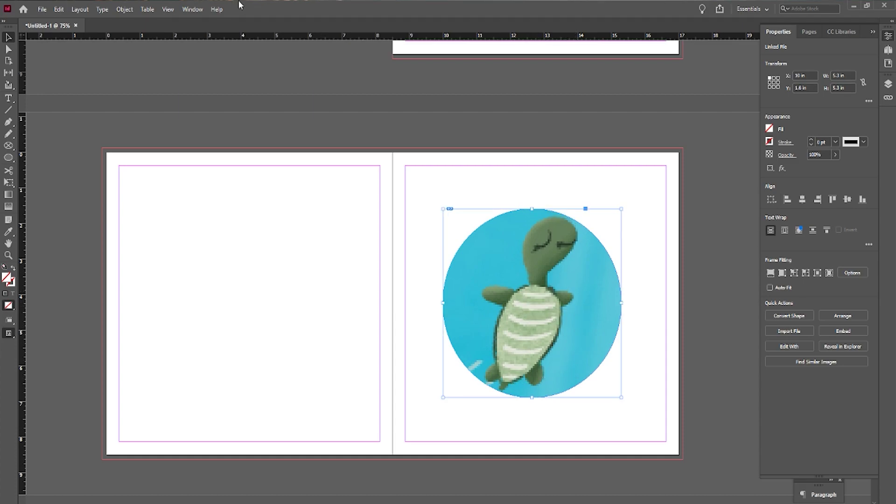
{"action": "left_click", "coordinate": [167, 9]}
{"action": "left_click", "coordinate": [539, 301]}
Step: Fill the circle proportionally with the whole scene and shift it to centre the shark
{"action": "right_click", "coordinate": [545, 302]}
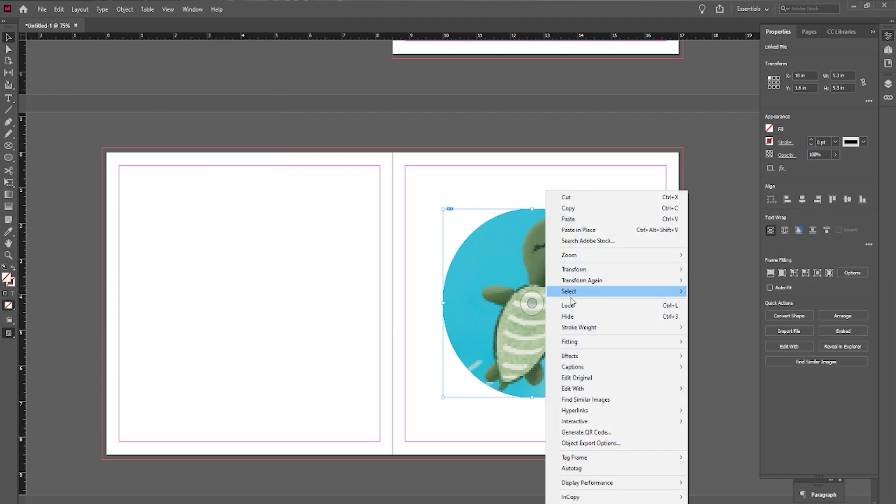
{"action": "mouse_move", "coordinate": [578, 342]}
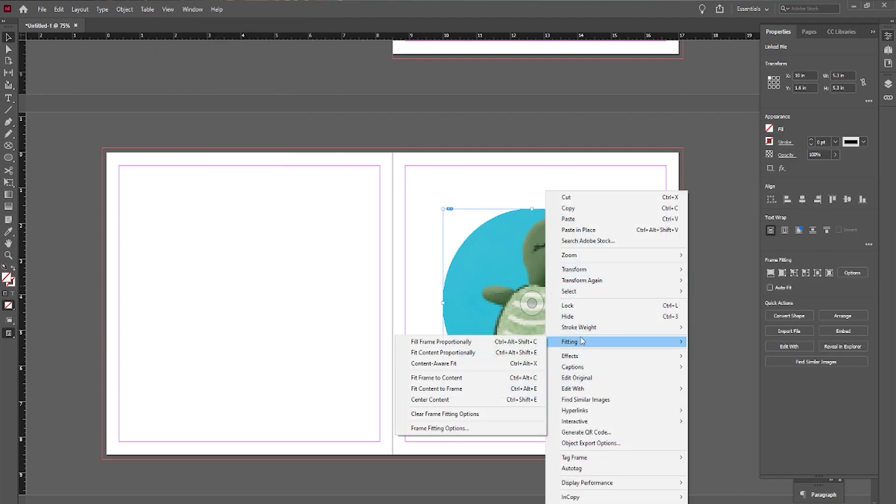
{"action": "left_click", "coordinate": [498, 343]}
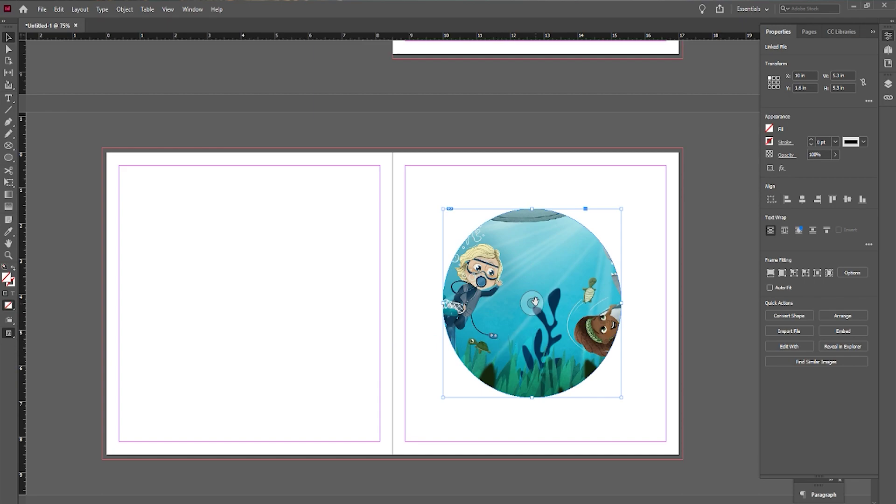
{"action": "mouse_move", "coordinate": [535, 303]}
{"action": "left_mouse_down"}
{"action": "mouse_move", "coordinate": [499, 308]}
{"action": "mouse_move", "coordinate": [532, 304]}
{"action": "left_mouse_up"}
{"action": "left_click", "coordinate": [648, 356]}
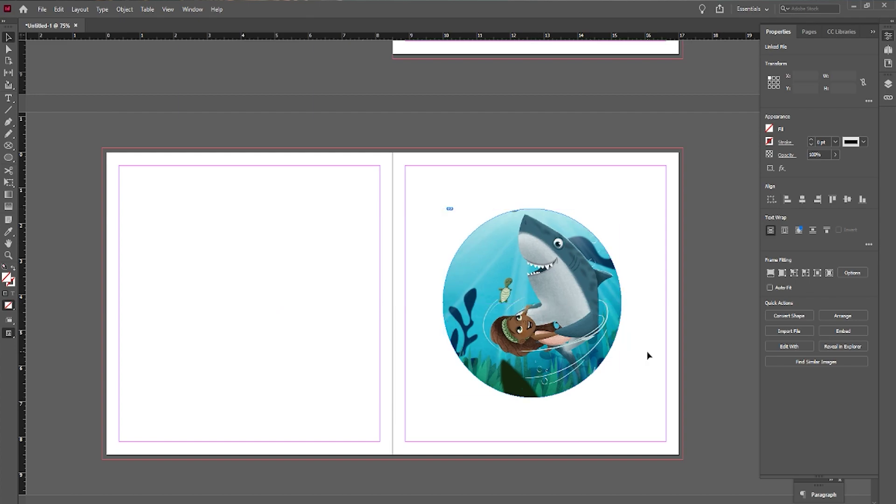
{"action": "left_click", "coordinate": [498, 281]}
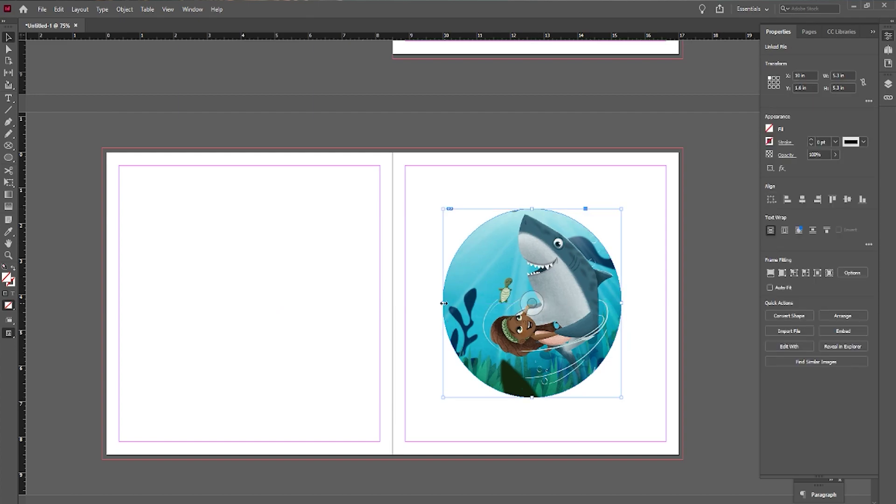
Step: Shrink the circular frame slightly, move it to the left page, and zoom out
{"action": "mouse_move", "coordinate": [443, 304]}
{"action": "left_mouse_down"}
{"action": "mouse_move", "coordinate": [469, 303]}
{"action": "mouse_move", "coordinate": [449, 303]}
{"action": "left_mouse_up"}
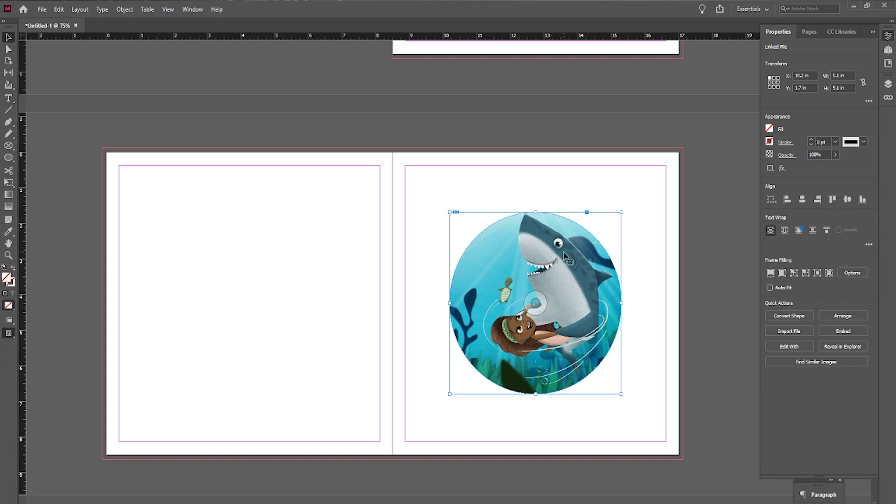
{"action": "left_click_drag", "start_coordinate": [582, 350], "coordinate": [291, 352]}
{"action": "left_click", "coordinate": [352, 359]}
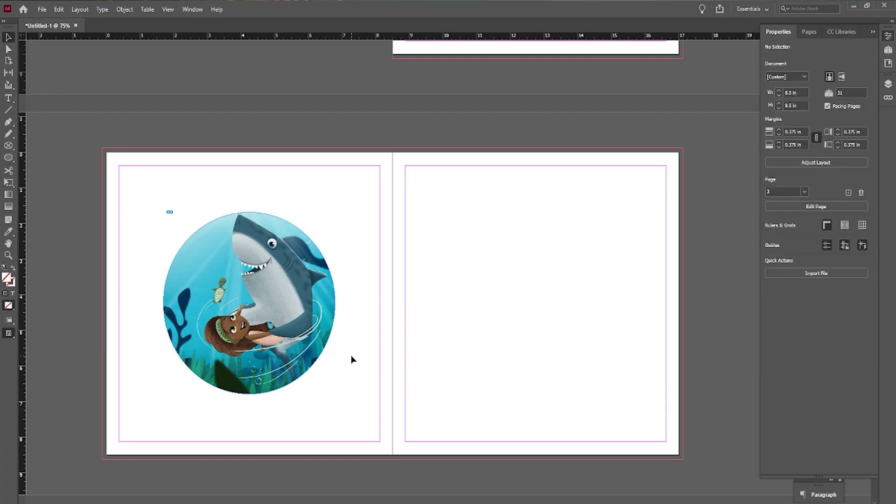
{"action": "key", "text": "ctrl+minus"}
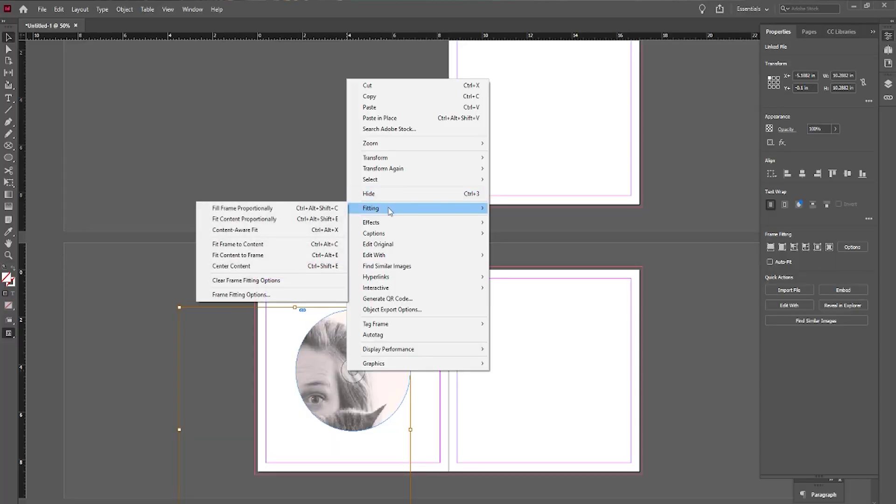
Step: Fill the circle proportionally with the cats photo and deselect it
{"action": "left_click", "coordinate": [289, 211]}
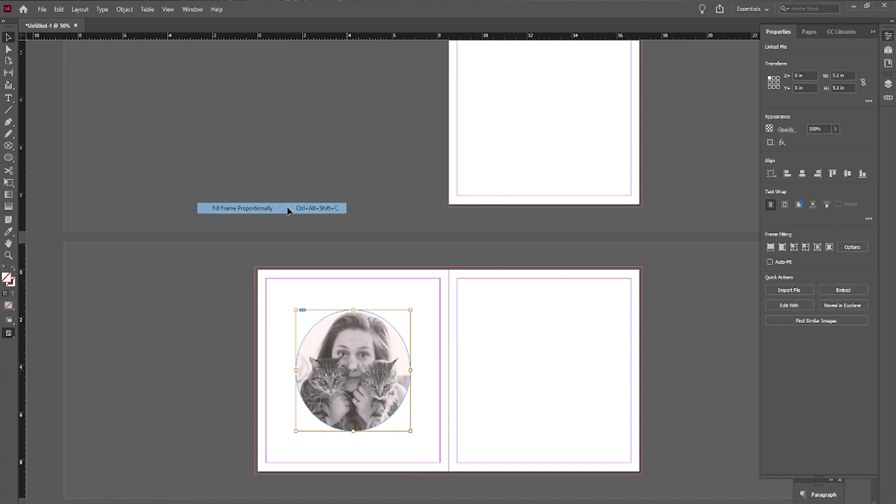
{"action": "left_click", "coordinate": [499, 434]}
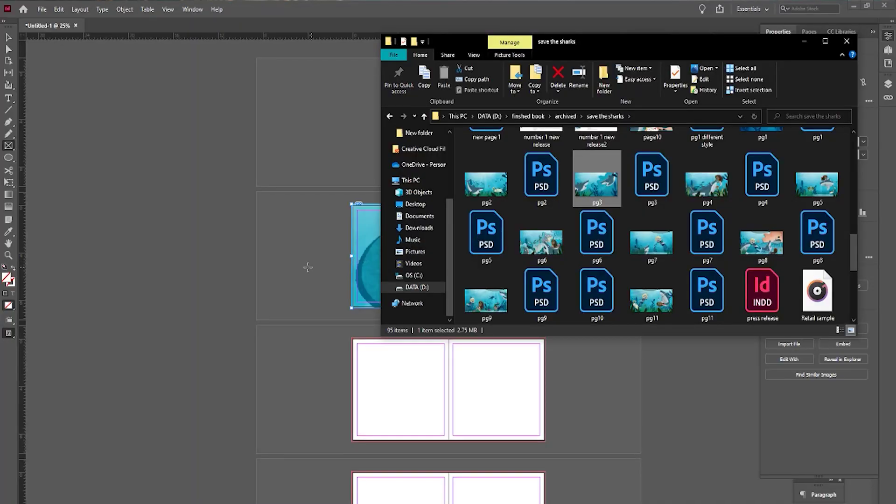
Step: Zoom in and make the two-shark artwork fill its spread frame proportionally
{"action": "left_click", "coordinate": [307, 267]}
{"action": "key", "text": "ctrl+alt+0"}
{"action": "right_click", "coordinate": [524, 191]}
{"action": "mouse_move", "coordinate": [561, 344]}
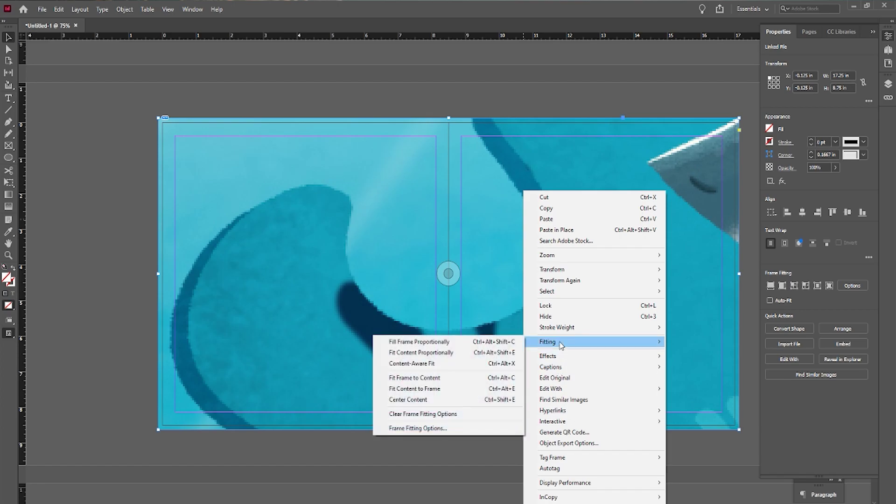
{"action": "left_click", "coordinate": [472, 343]}
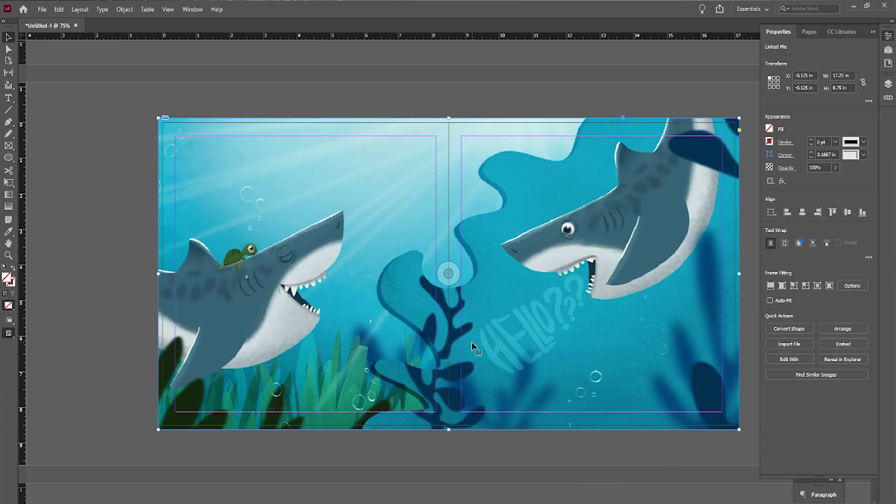
{"action": "left_click", "coordinate": [498, 479]}
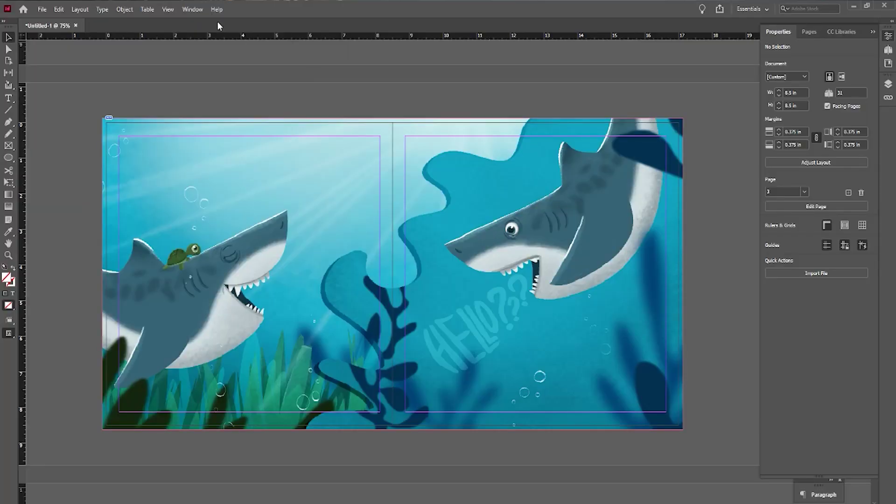
Step: Enable Overprint Preview from the View menu
{"action": "left_click", "coordinate": [168, 9]}
{"action": "left_click", "coordinate": [186, 17]}
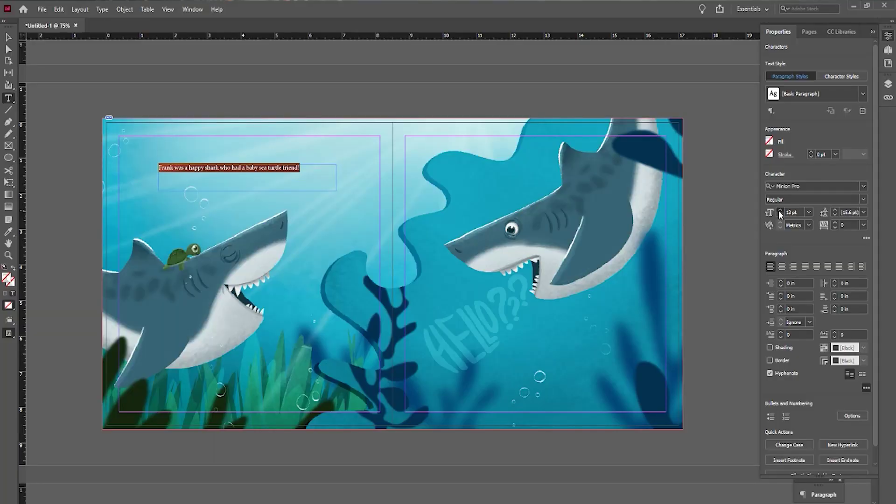
Step: Set the Frank sentence to 22 pt and colour it white with the [Paper] swatch
{"action": "left_click", "coordinate": [780, 210]}
{"action": "left_click", "coordinate": [780, 211]}
{"action": "left_click", "coordinate": [781, 210]}
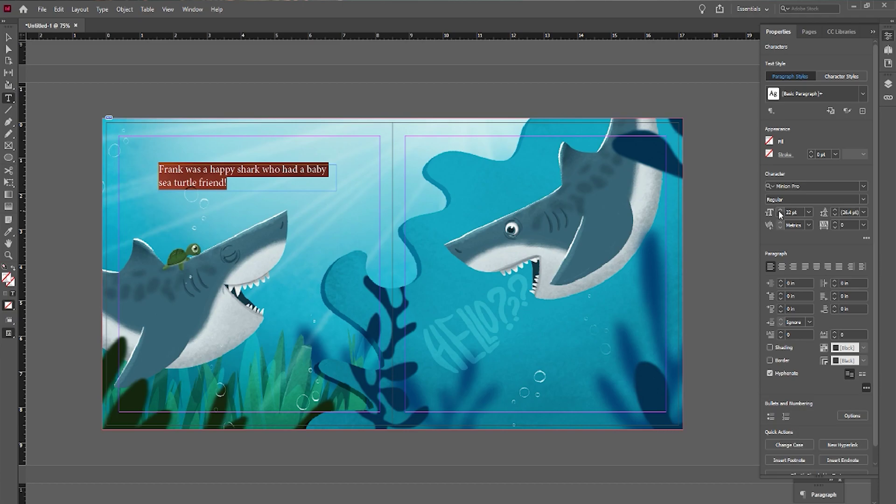
{"action": "left_click", "coordinate": [769, 141]}
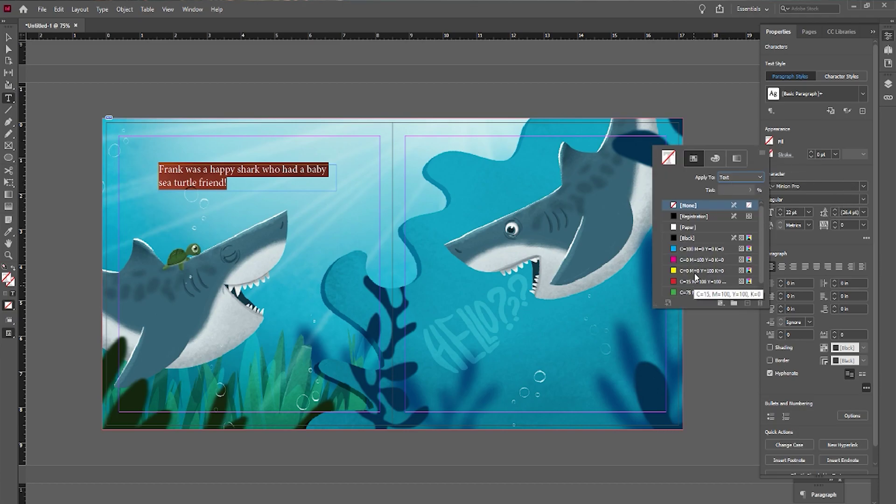
{"action": "left_click", "coordinate": [699, 228]}
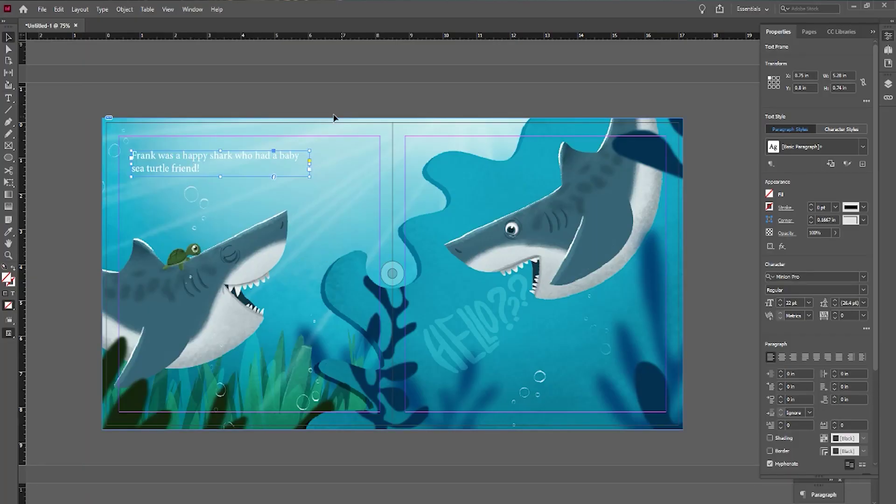
Step: Nudge the Frank caption frame down and right on the left page, then duplicate it
{"action": "left_click", "coordinate": [316, 106]}
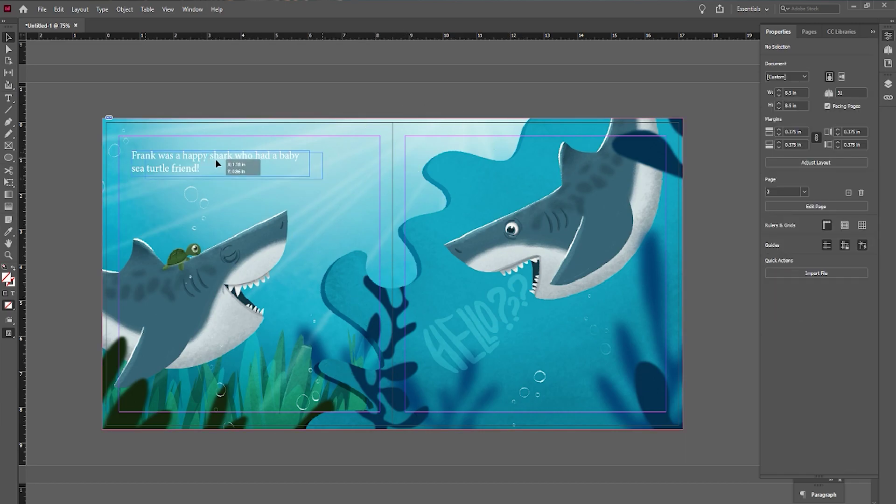
{"action": "left_click_drag", "start_coordinate": [215, 161], "coordinate": [229, 171]}
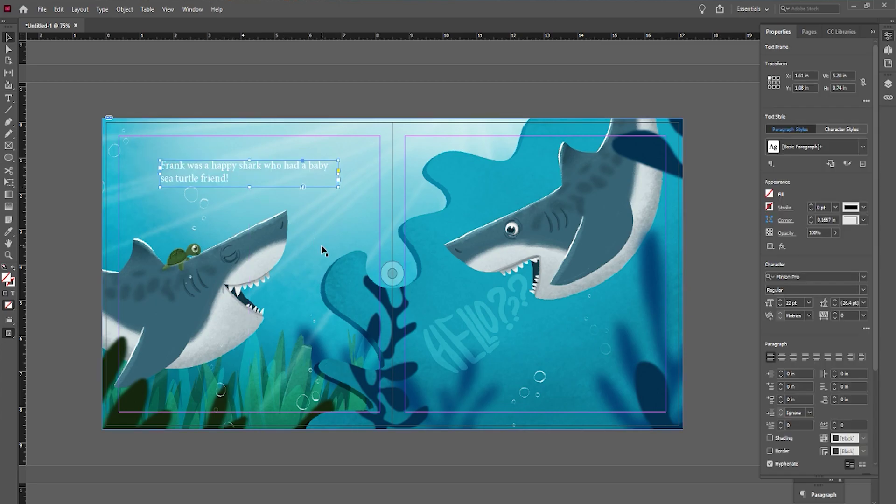
{"action": "key", "text": "ctrl+v"}
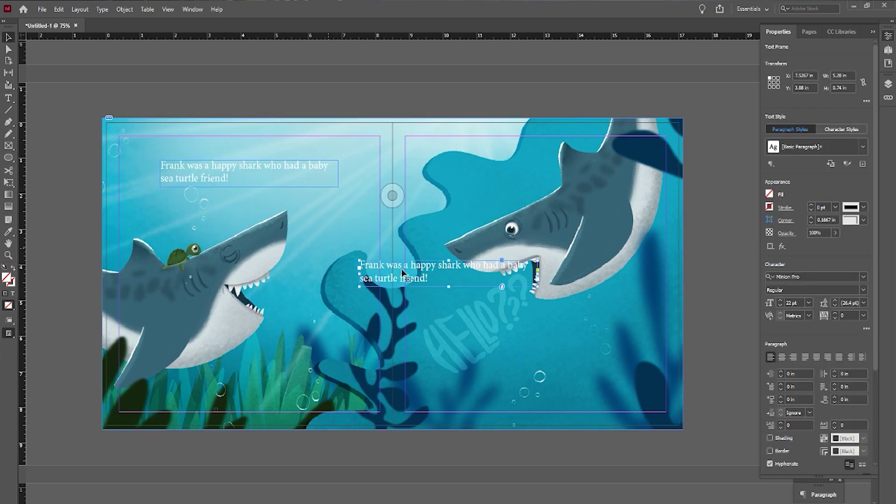
Step: Move the duplicate caption to the top of the right page at X 10.11 in, Y 1.08 in
{"action": "left_click_drag", "start_coordinate": [435, 269], "coordinate": [505, 169]}
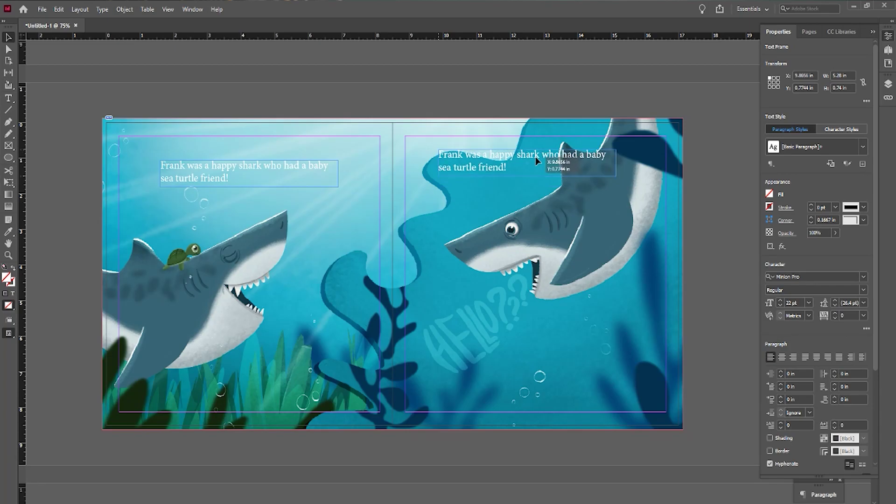
{"action": "mouse_move", "coordinate": [532, 170]}
{"action": "left_mouse_down"}
{"action": "mouse_move", "coordinate": [519, 170]}
{"action": "mouse_move", "coordinate": [548, 167]}
{"action": "mouse_move", "coordinate": [518, 170]}
{"action": "mouse_move", "coordinate": [540, 174]}
{"action": "left_mouse_up"}
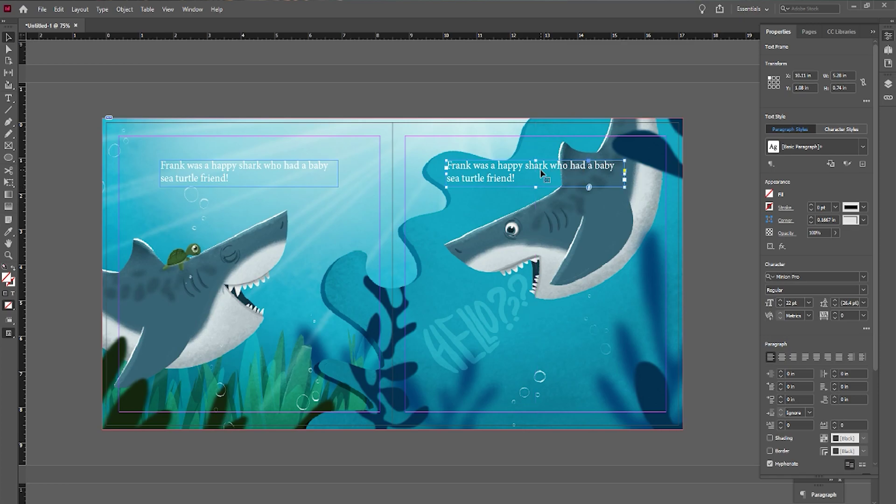
{"action": "left_click", "coordinate": [560, 252]}
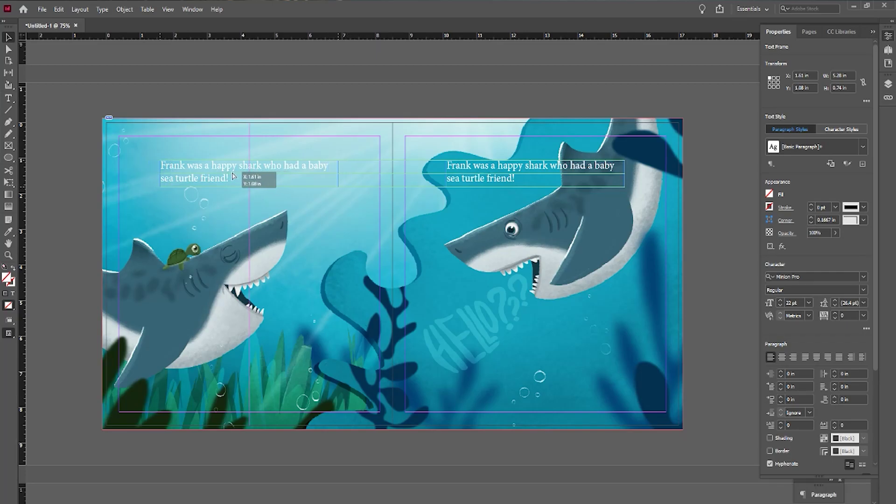
Step: Place the left caption at X 0.75 in, Y 0.8 in and pull the right copy down
{"action": "left_click_drag", "start_coordinate": [233, 176], "coordinate": [207, 168]}
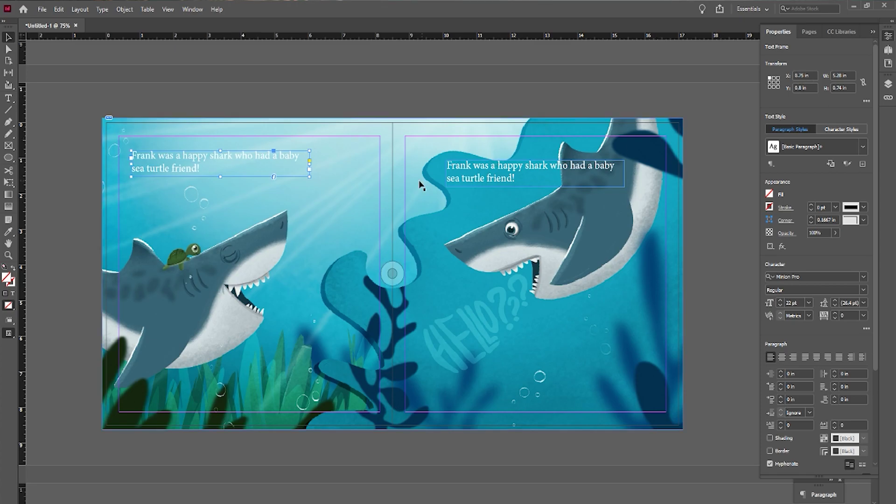
{"action": "left_click_drag", "start_coordinate": [497, 176], "coordinate": [383, 321]}
{"action": "scroll", "coordinate": [381, 321], "scroll_direction": "down", "scroll_amount": 5}
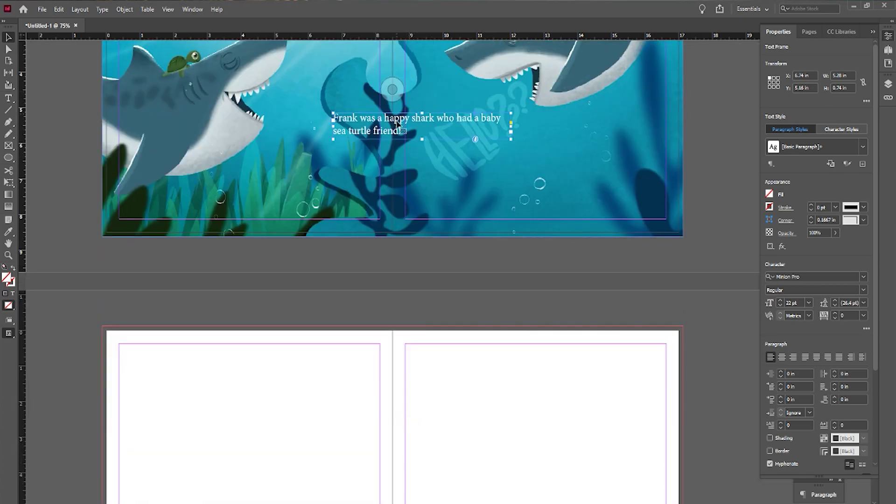
Step: Park the caption frame on the pasteboard beside the next blank spread
{"action": "left_click_drag", "start_coordinate": [397, 123], "coordinate": [200, 395]}
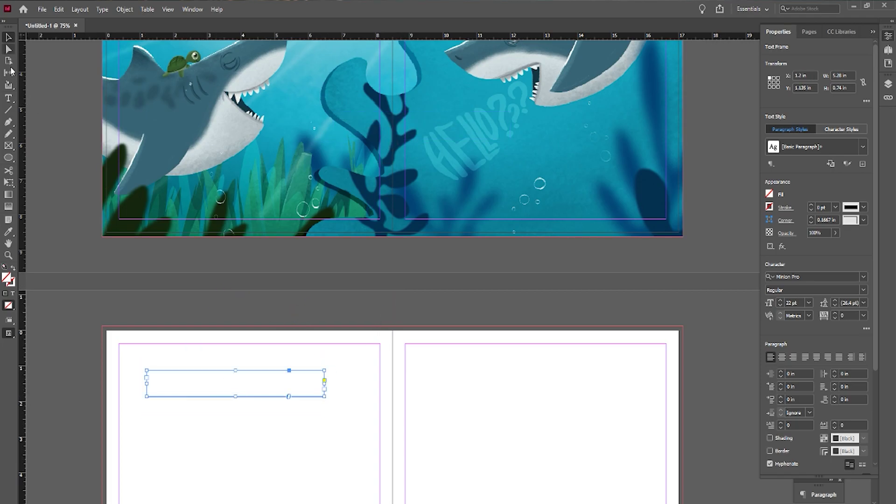
{"action": "scroll", "coordinate": [214, 394], "scroll_direction": "down", "scroll_amount": 6}
{"action": "left_click_drag", "start_coordinate": [274, 112], "coordinate": [161, 383]}
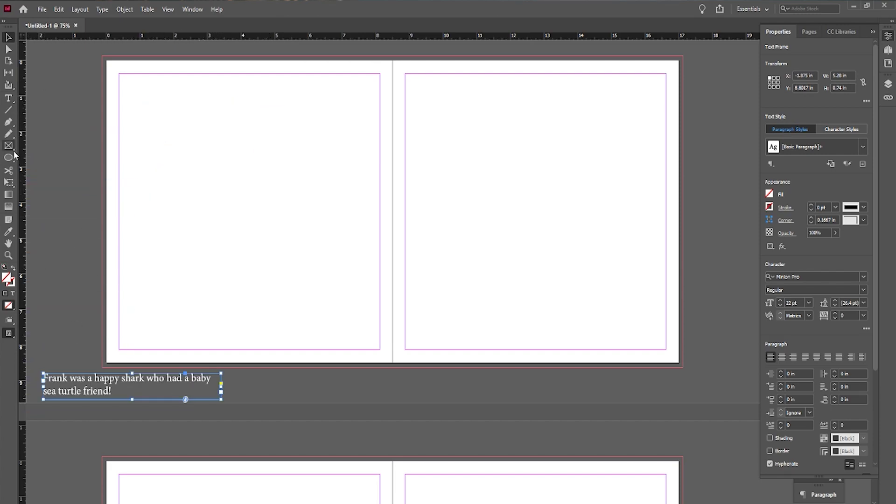
Step: Draw a 17 x 8.5 in frame over the blank spread and drop the pg2 illustration into it
{"action": "mouse_move", "coordinate": [107, 60]}
{"action": "left_mouse_down"}
{"action": "mouse_move", "coordinate": [474, 294]}
{"action": "mouse_move", "coordinate": [679, 350]}
{"action": "mouse_move", "coordinate": [681, 364]}
{"action": "left_mouse_up"}
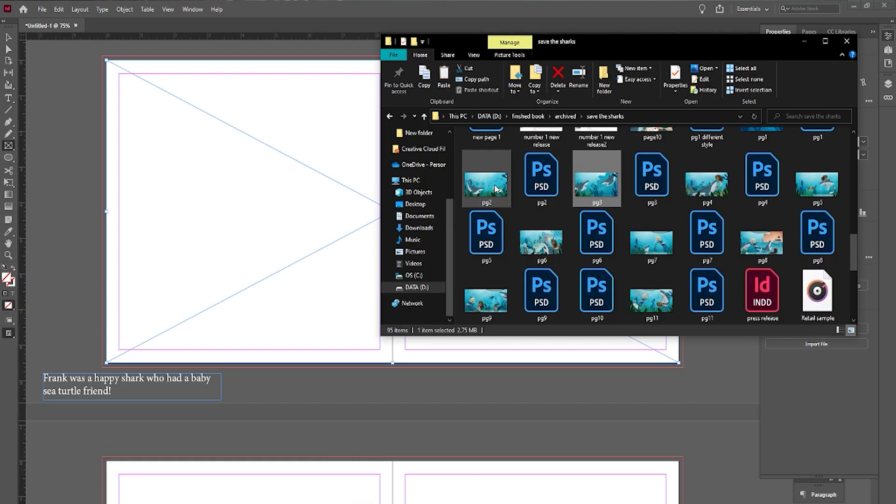
{"action": "left_click_drag", "start_coordinate": [487, 182], "coordinate": [259, 207]}
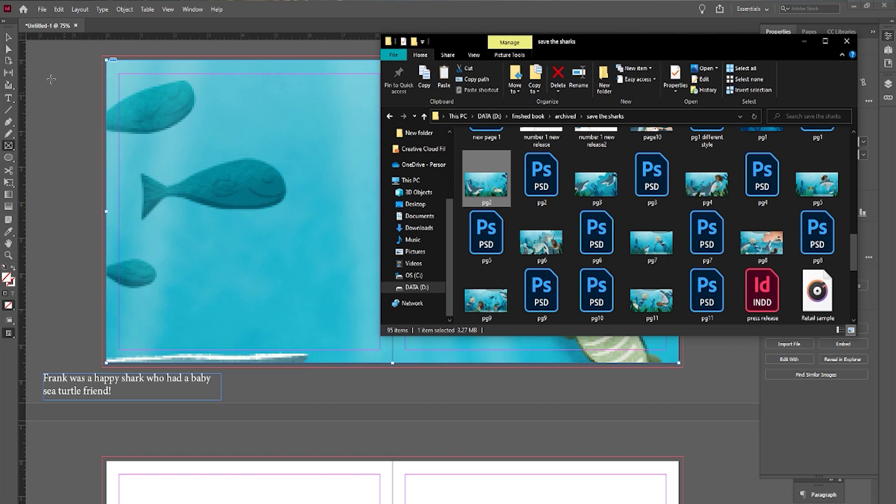
{"action": "left_click", "coordinate": [3, 41]}
Step: Make the shark-and-turtle illustration fill its frame proportionally
{"action": "right_click", "coordinate": [186, 123]}
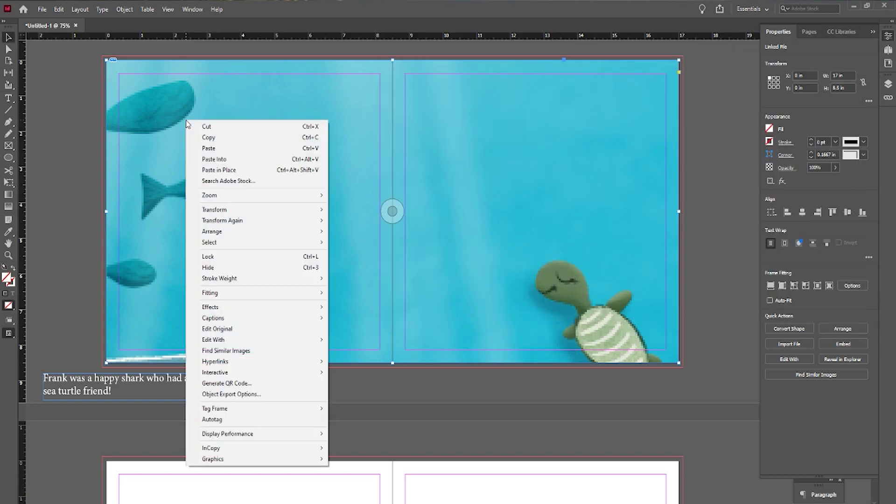
{"action": "mouse_move", "coordinate": [244, 294]}
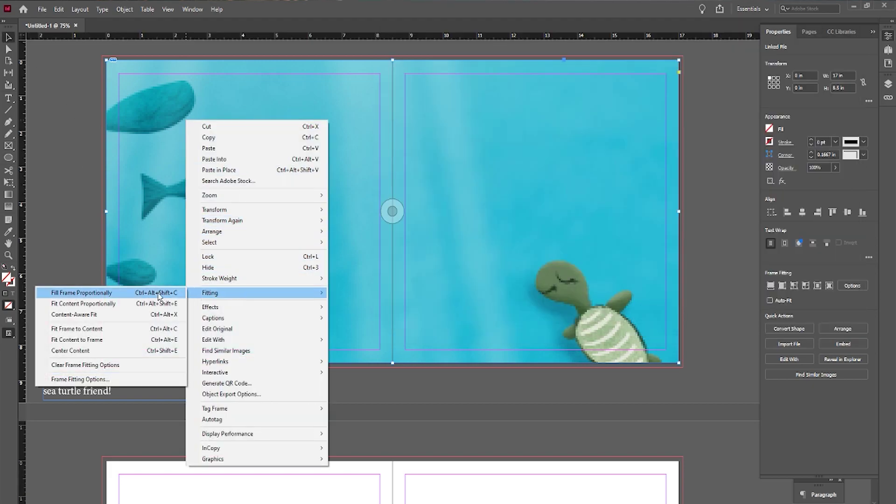
{"action": "left_click", "coordinate": [150, 295]}
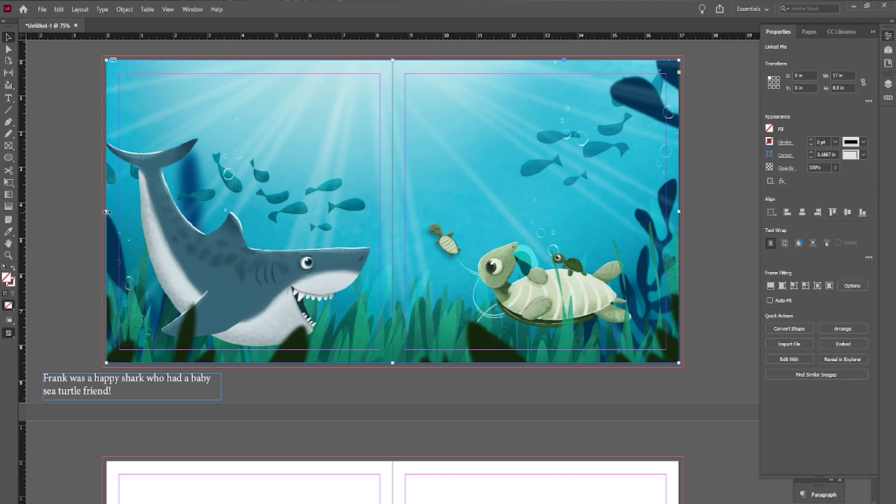
{"action": "left_click_drag", "start_coordinate": [107, 211], "coordinate": [102, 211]}
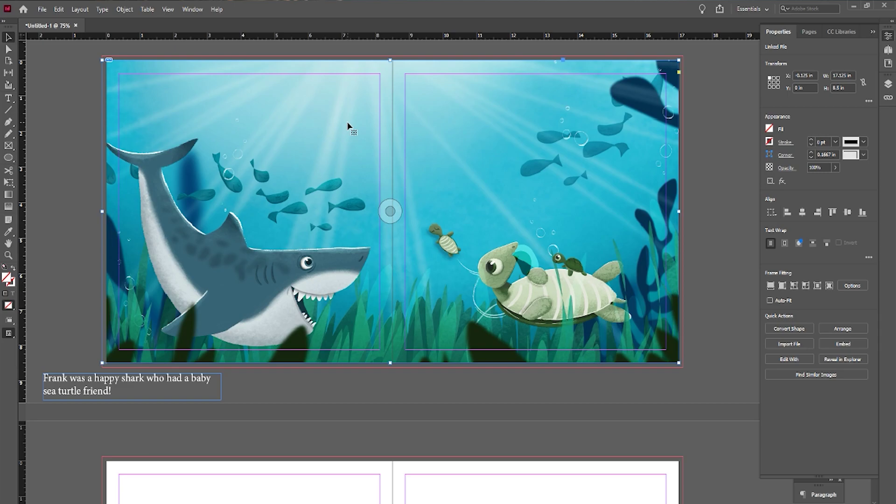
{"action": "key", "text": "ctrl+z"}
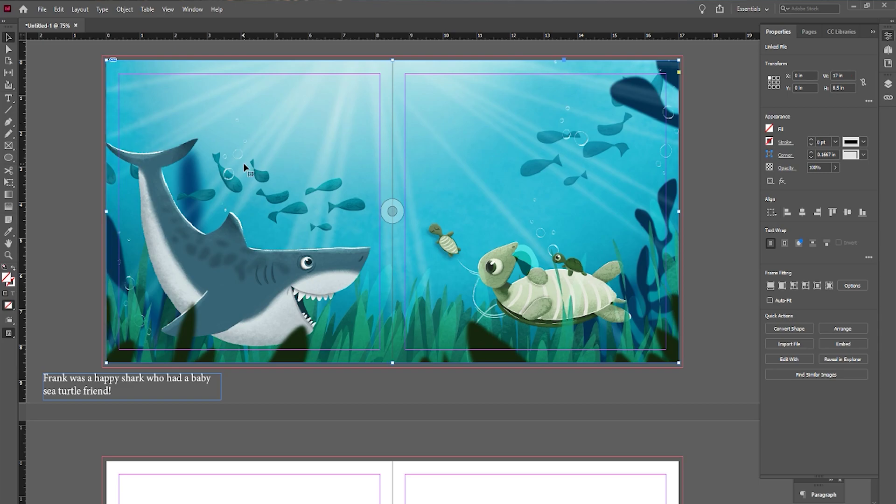
Step: Move the Frank caption onto the illustration's top-left and bring it to the front
{"action": "left_click_drag", "start_coordinate": [133, 391], "coordinate": [231, 100]}
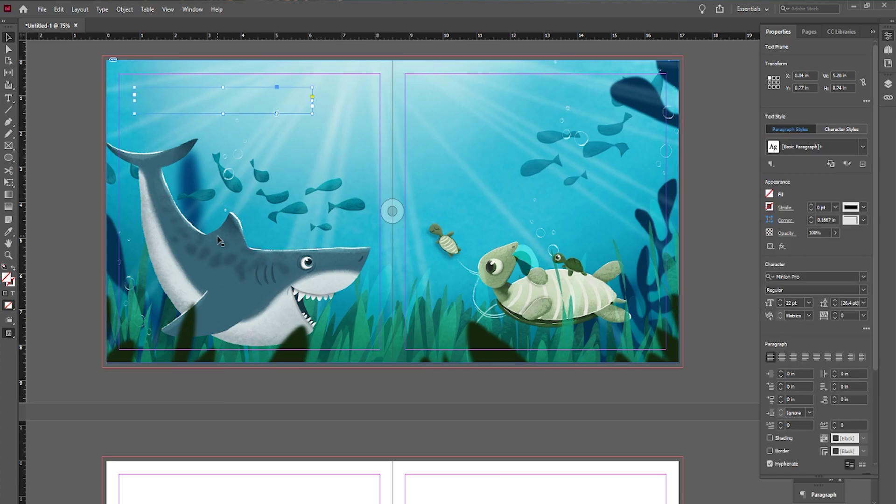
{"action": "scroll", "coordinate": [212, 247], "scroll_direction": "up", "scroll_amount": 4}
{"action": "right_click", "coordinate": [212, 247]}
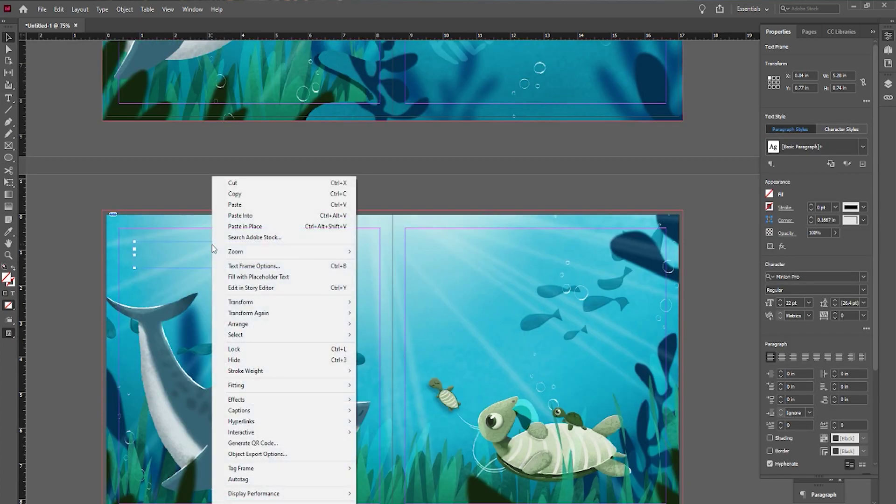
{"action": "mouse_move", "coordinate": [271, 325]}
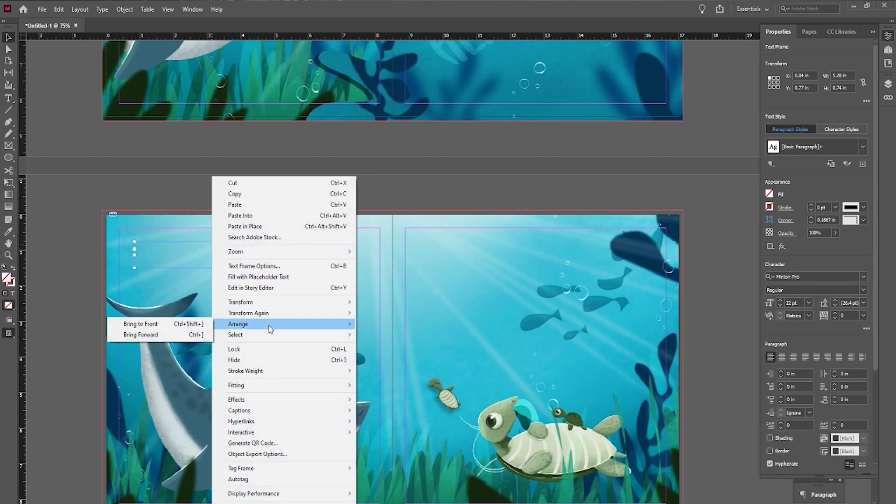
{"action": "left_click", "coordinate": [181, 325]}
{"action": "left_click", "coordinate": [346, 180]}
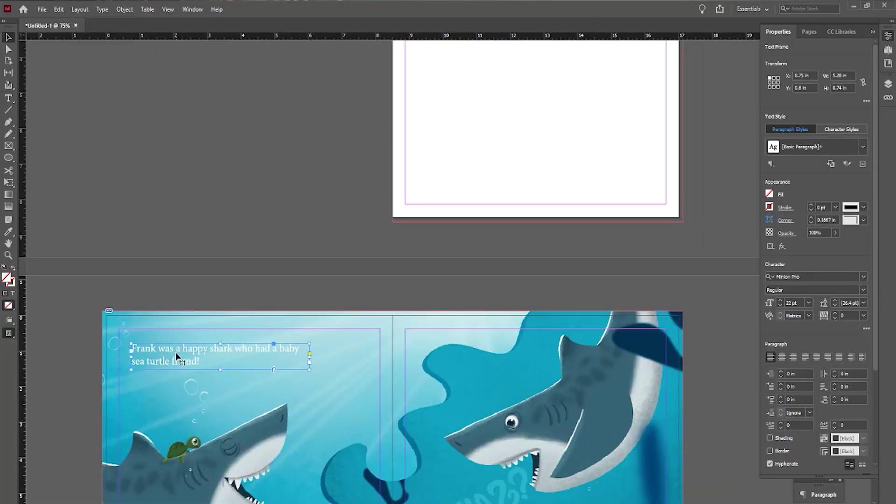
Step: Set the turtle-spread caption's position to X 0.75 in, Y 0.8 in in Transform
{"action": "scroll", "coordinate": [196, 375], "scroll_direction": "down", "scroll_amount": 10}
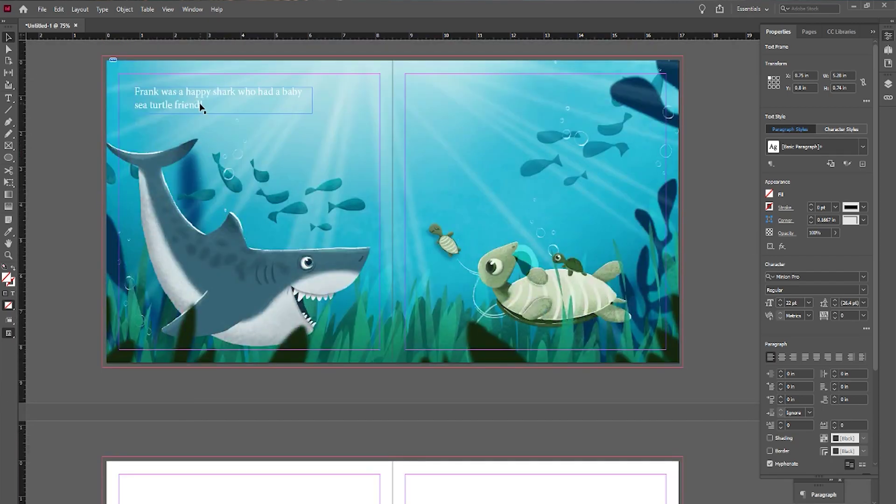
{"action": "left_click", "coordinate": [200, 107]}
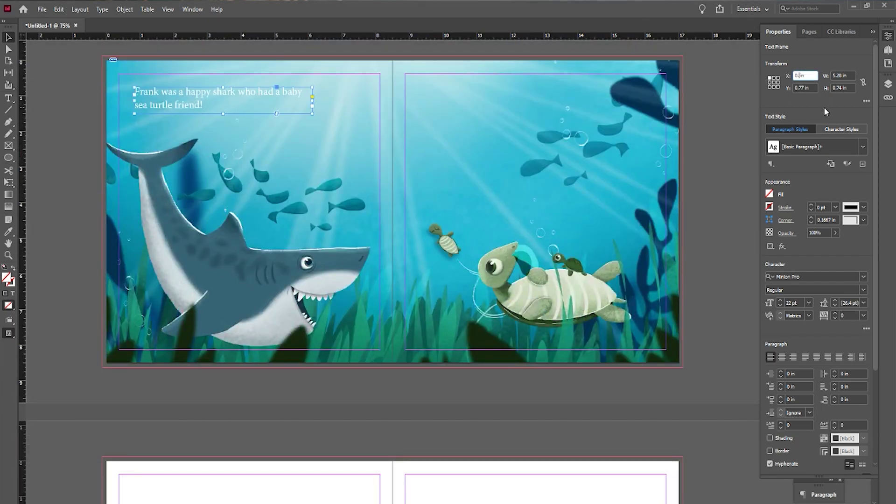
{"action": "left_click", "coordinate": [802, 87]}
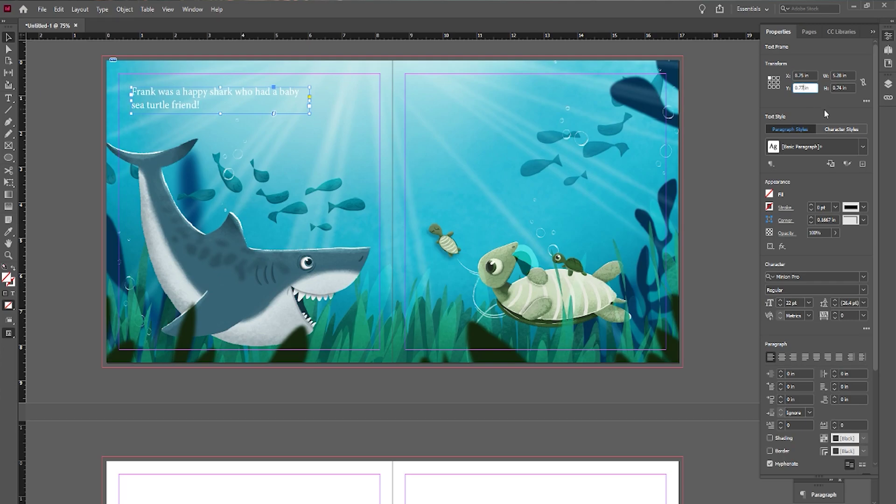
{"action": "key", "text": "Return"}
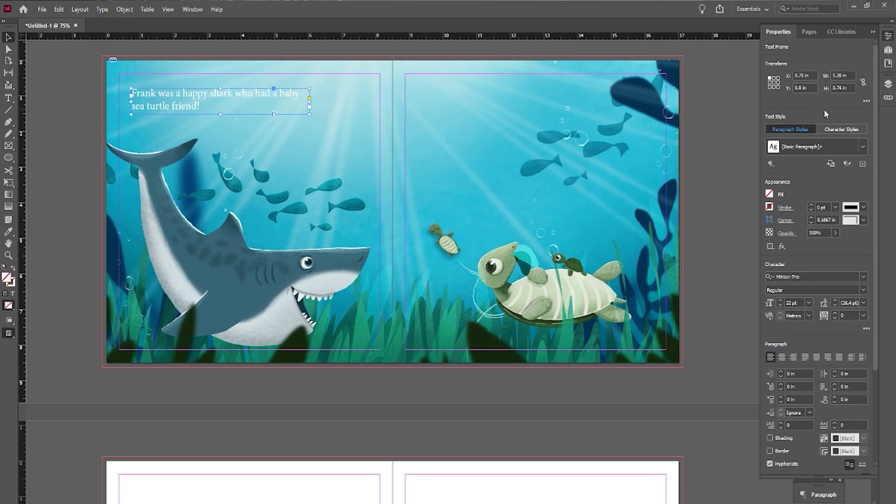